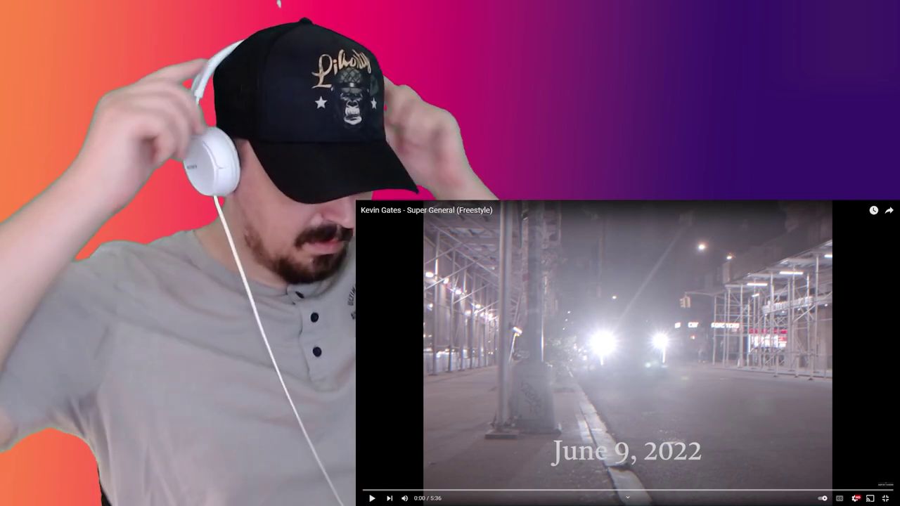
{"action": "key", "text": "space"}
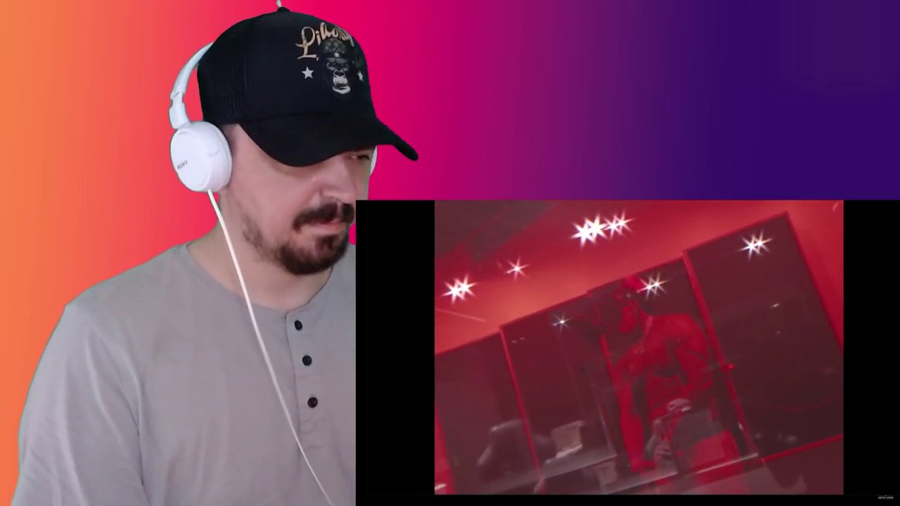
{"action": "key", "text": "space"}
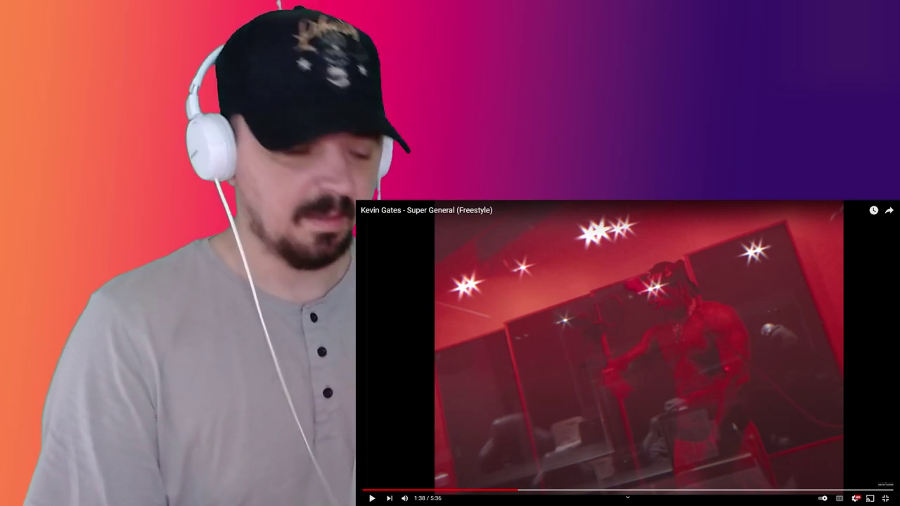
{"action": "key", "text": "space"}
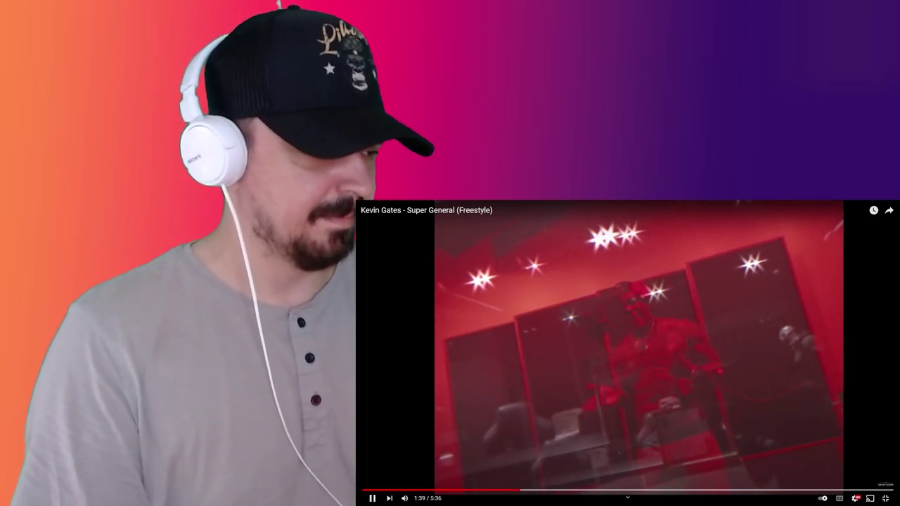